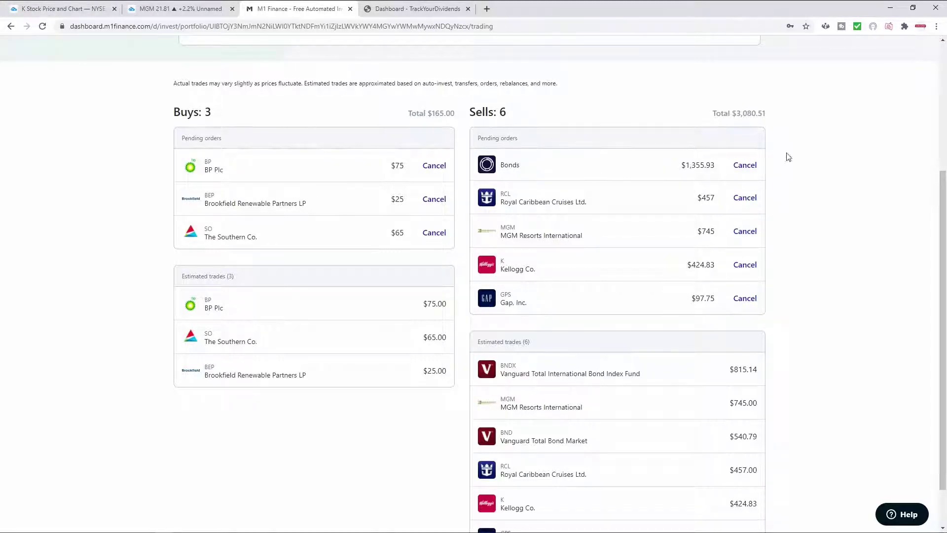
# Highlight the $3,080.51 total of the six pending sell orders
pyautogui.moveTo(736, 114); pyautogui.dragTo(823, 125)
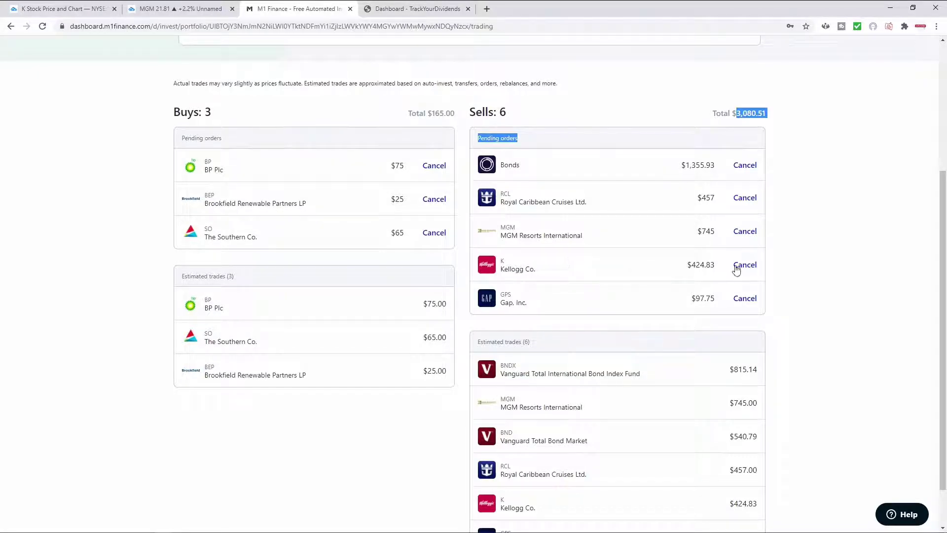
# Bring up the TrackYourDividends dashboard and scroll down to the holdings table
pyautogui.click(419, 9)
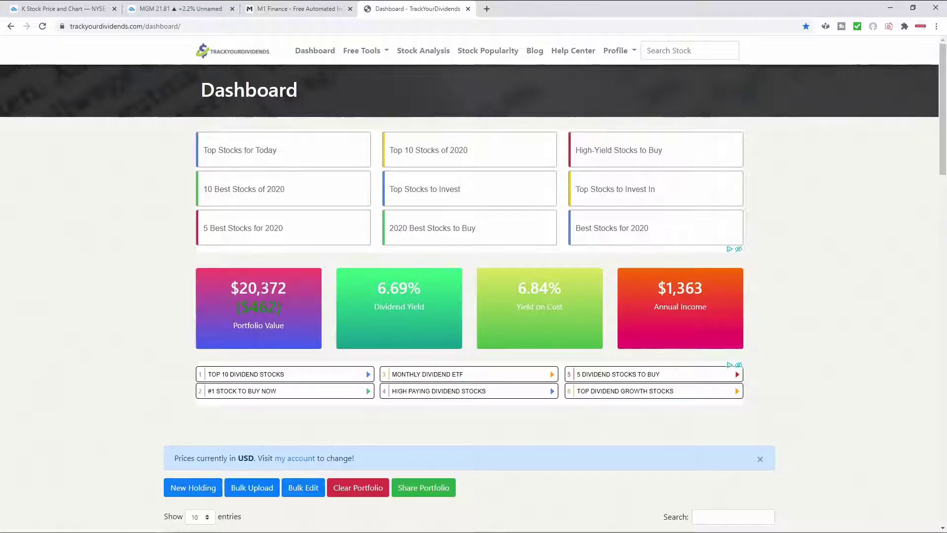
pyautogui.scroll(-1, 170, 286)
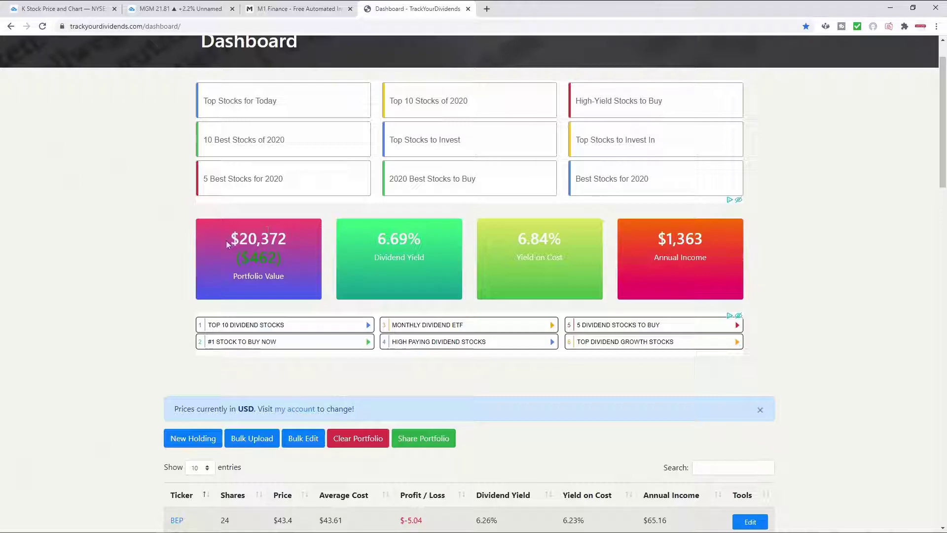
pyautogui.scroll(-4, 141, 274)
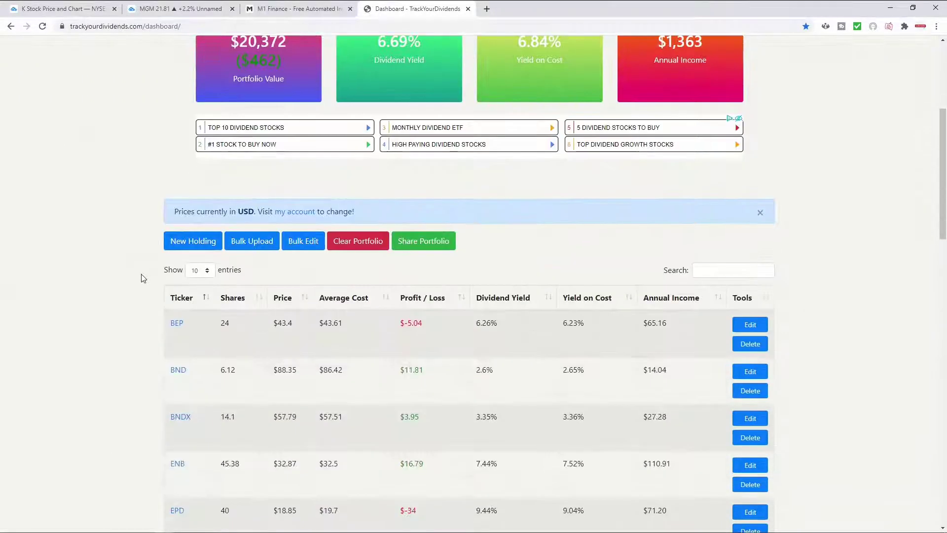
# Show 25 entries per page and scroll through all 18 holdings
pyautogui.click(197, 271)
pyautogui.click(199, 291)
pyautogui.scroll(-16, 155, 287)
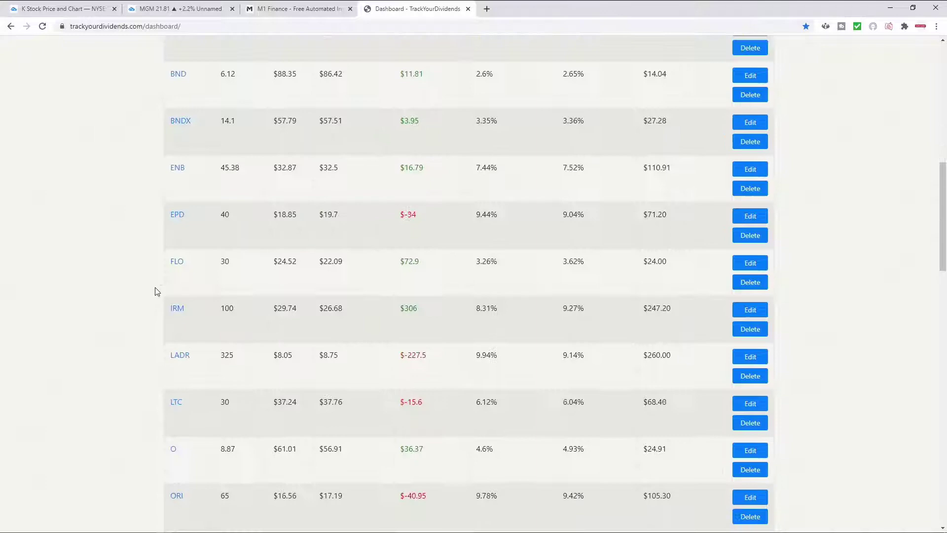
pyautogui.scroll(-5, 157, 291)
pyautogui.scroll(5, 173, 256)
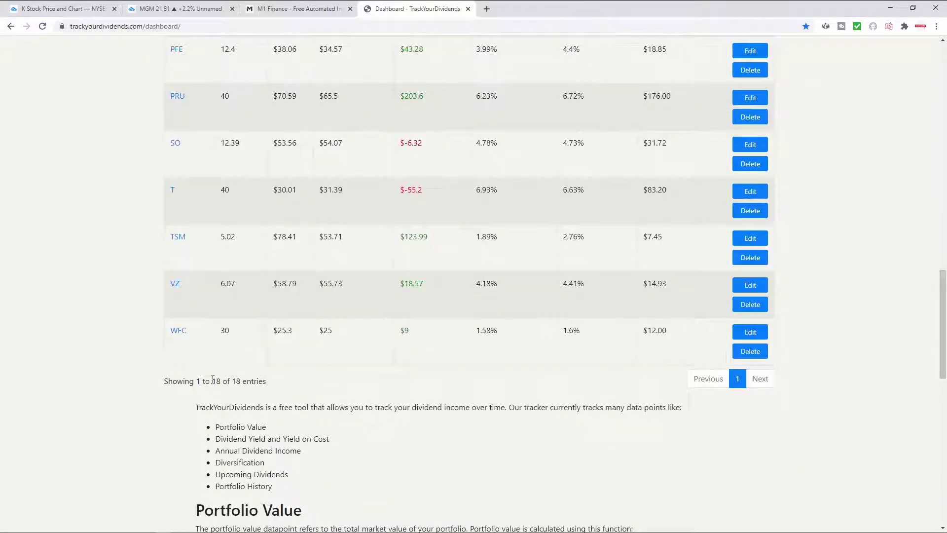
pyautogui.scroll(5, 160, 273)
pyautogui.scroll(8, 161, 272)
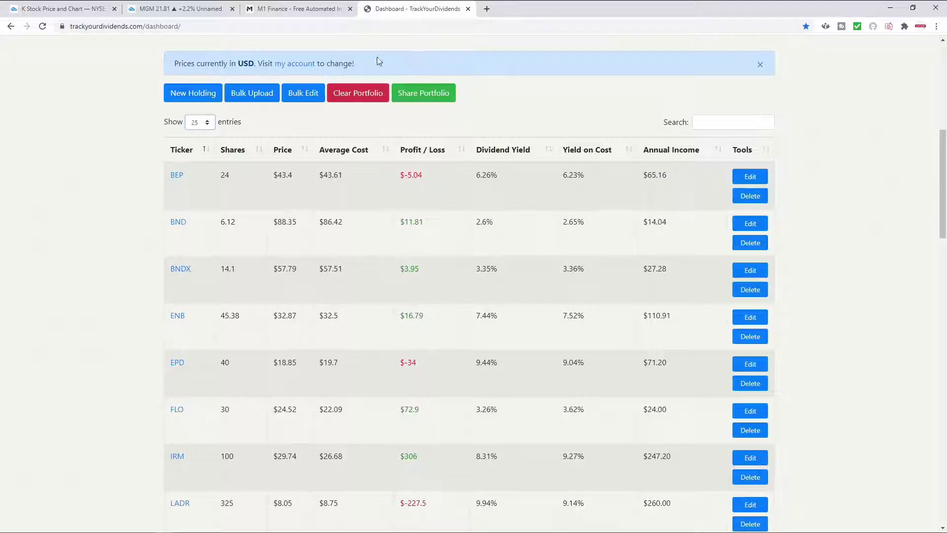
# Change the annotated MGM TradingView chart to the GPS symbol (Gap Inc)
pyautogui.click(168, 7)
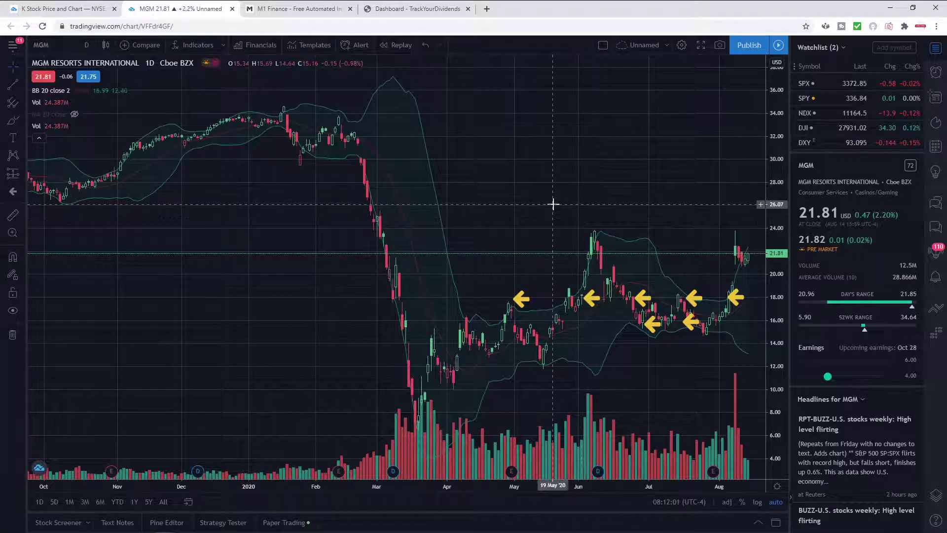
pyautogui.write('GPS')
pyautogui.press('Return')
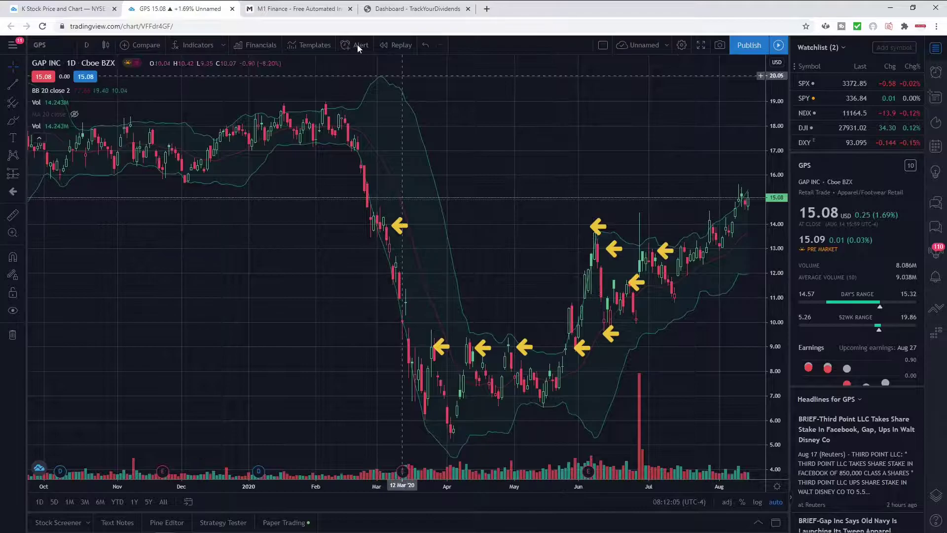
# Return to M1 Finance and go through Activity to the Portfolio page
pyautogui.click(296, 9)
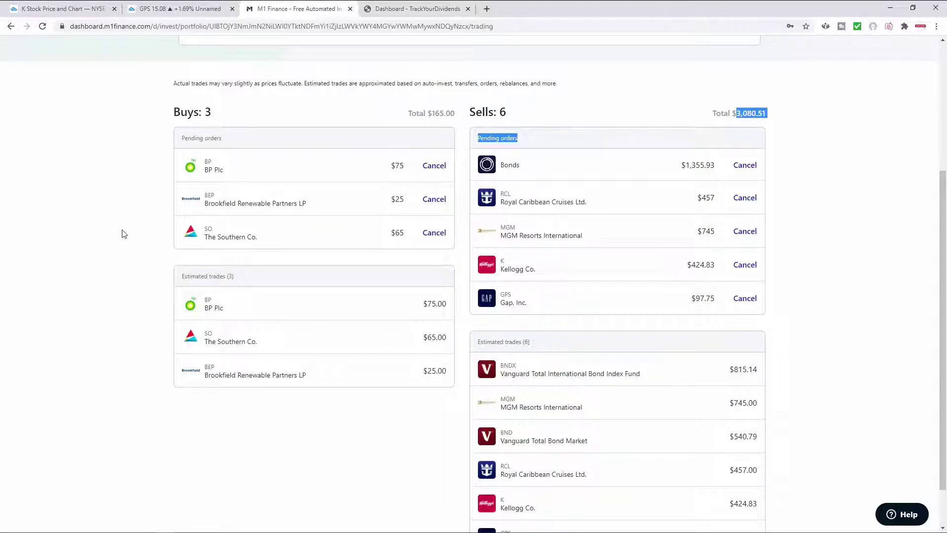
pyautogui.scroll(4, 126, 223)
pyautogui.click(245, 85)
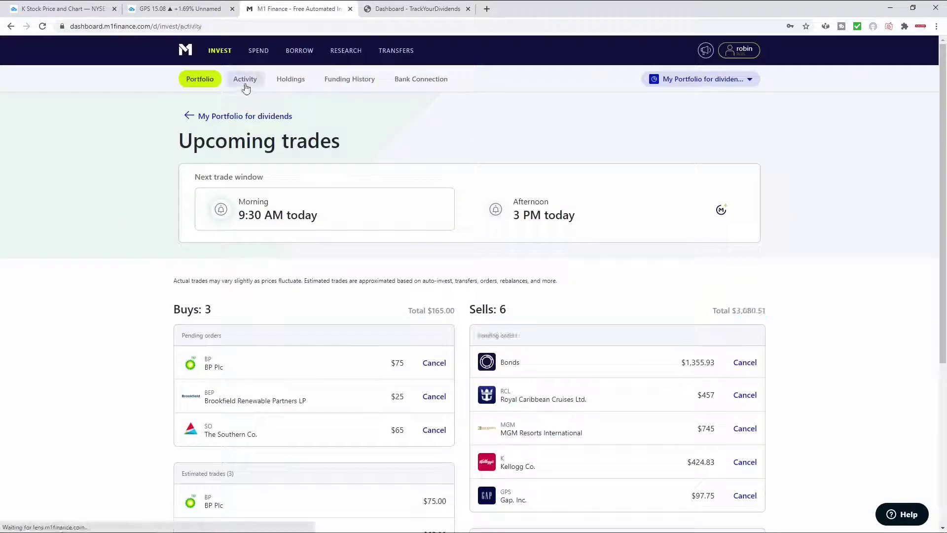
pyautogui.click(199, 79)
pyautogui.scroll(-1, 187, 245)
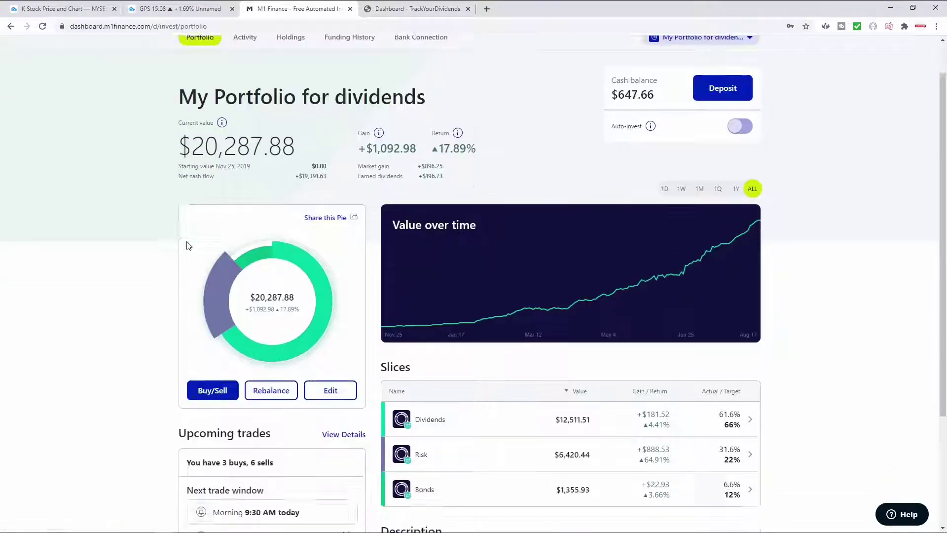
pyautogui.scroll(-3, 187, 245)
# Inspect the Gap, Inc. holding in the Risk slice, then go back to the dividends portfolio
pyautogui.click(459, 297)
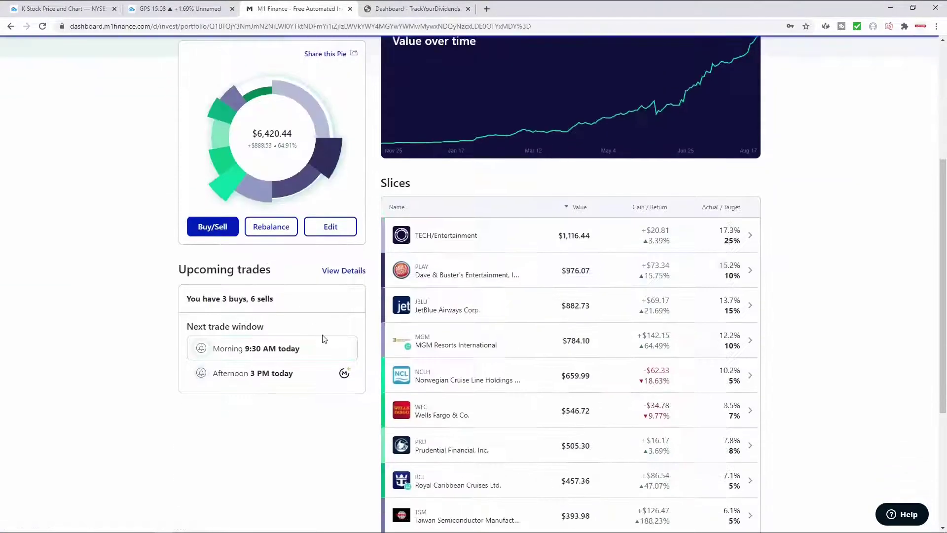
pyautogui.scroll(-4, 324, 338)
pyautogui.click(488, 340)
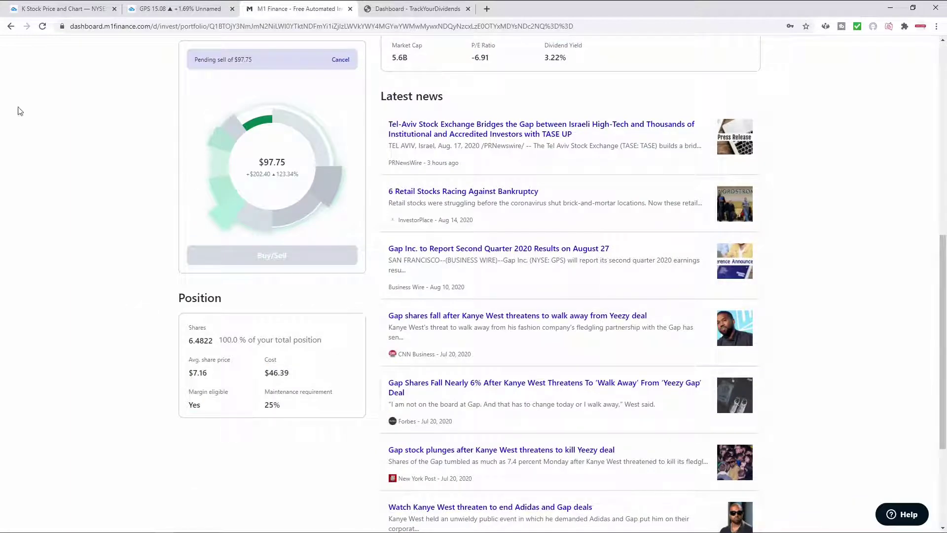
pyautogui.scroll(9, 154, 123)
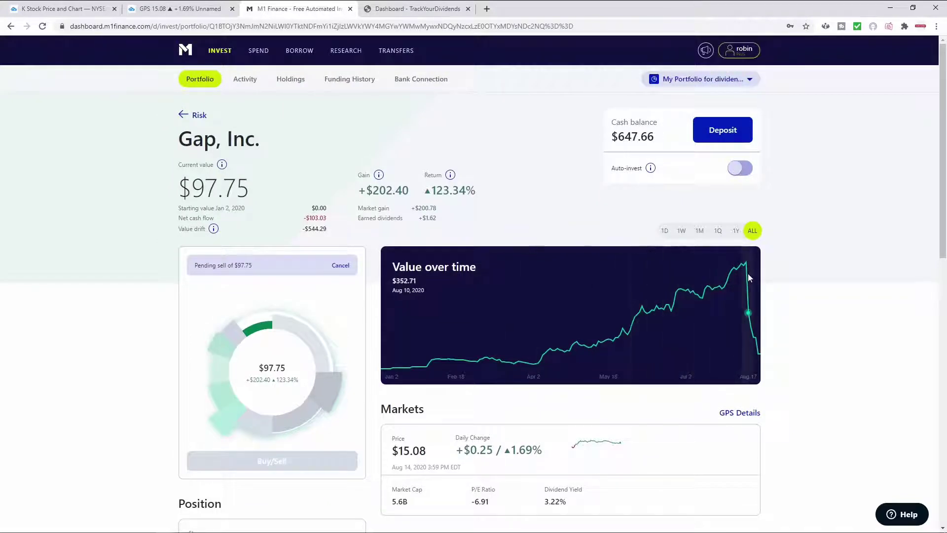
pyautogui.click(185, 49)
pyautogui.scroll(-4, 146, 182)
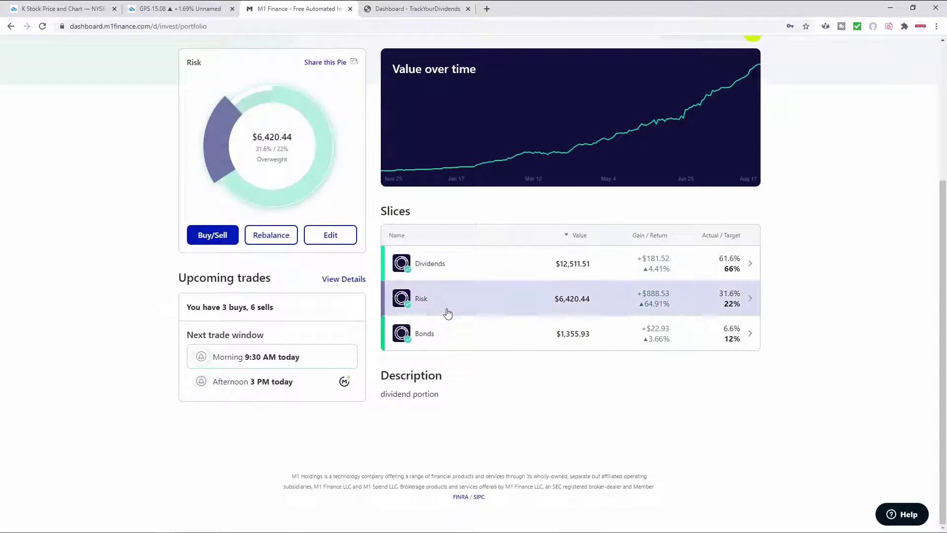
# Switch the TradingView chart to MGM and zoom out to 2013, then back to 2019–2020
pyautogui.hotkey('ctrl', 'shift', 'Tab')
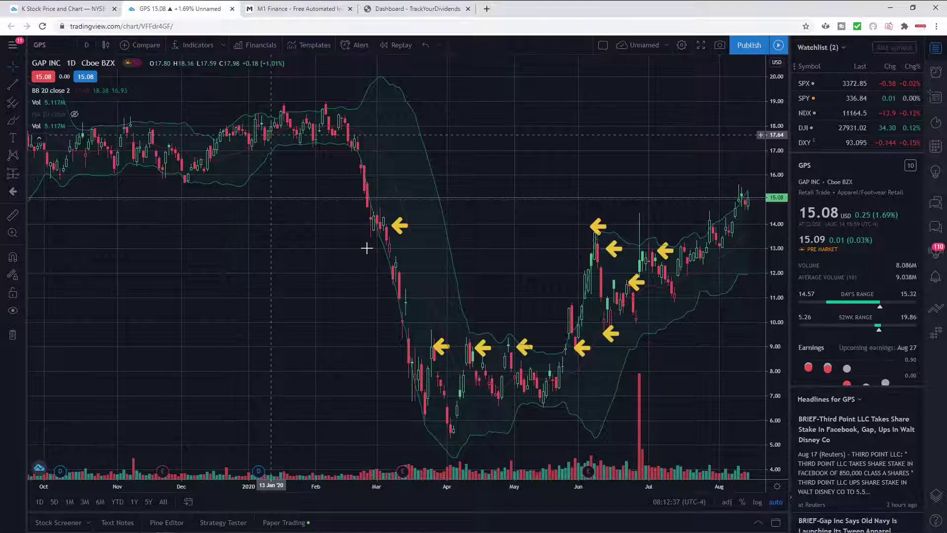
pyautogui.write('MGM')
pyautogui.press('Return')
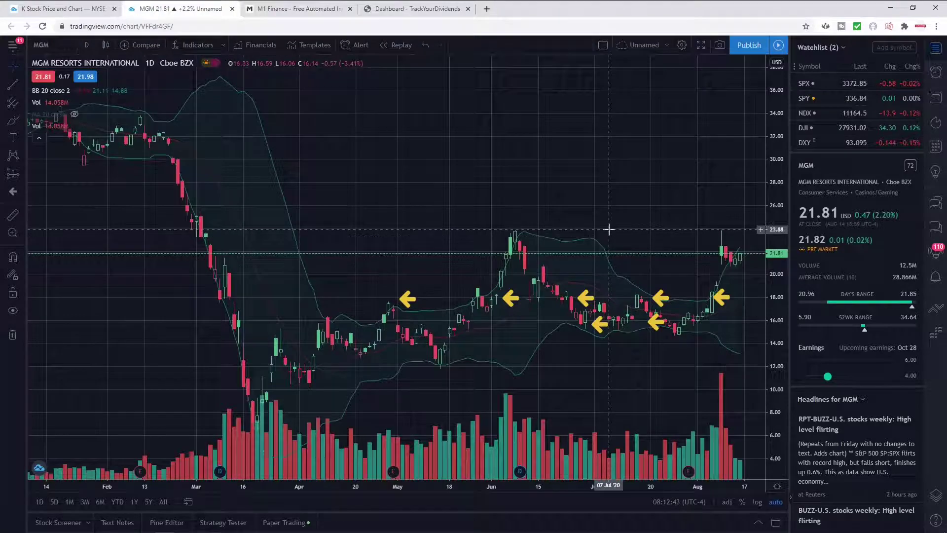
pyautogui.scroll(-10, 286, 285)
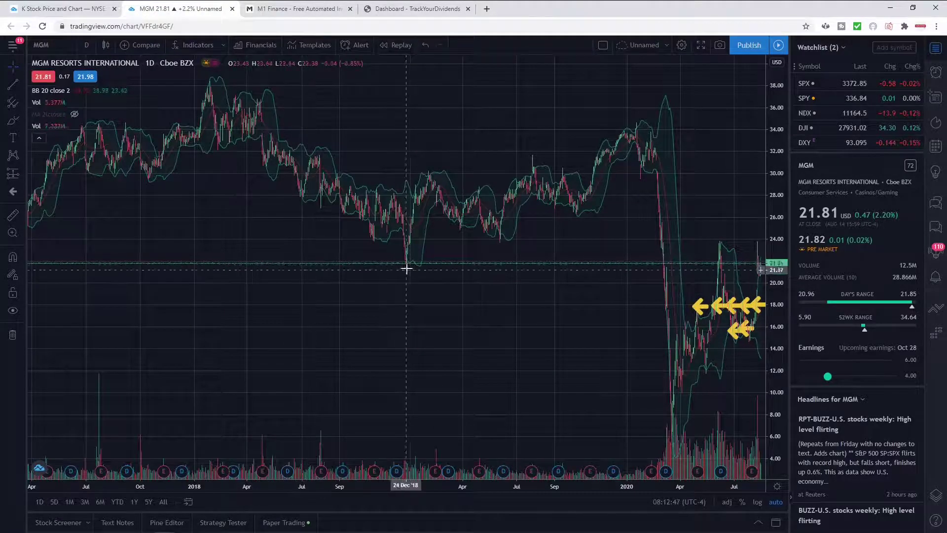
pyautogui.scroll(-6, 266, 296)
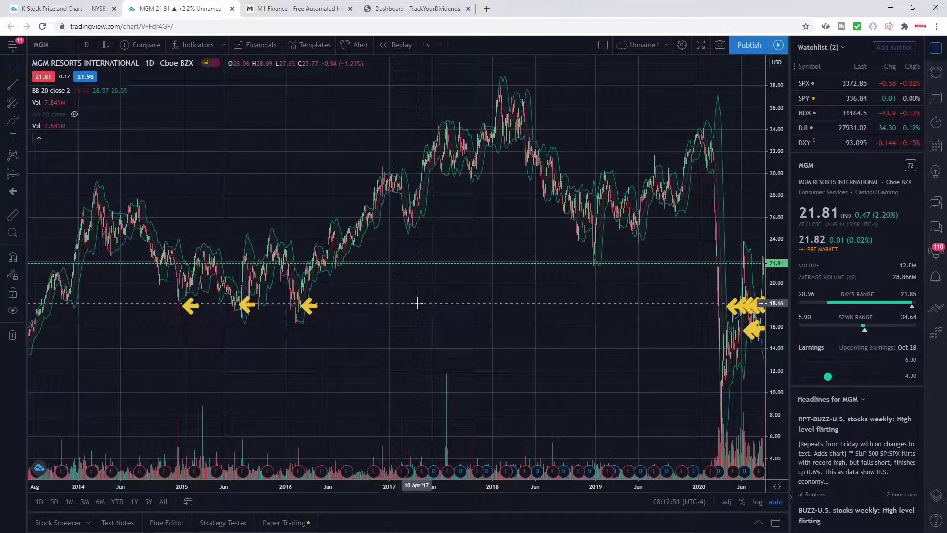
pyautogui.scroll(8, 469, 338)
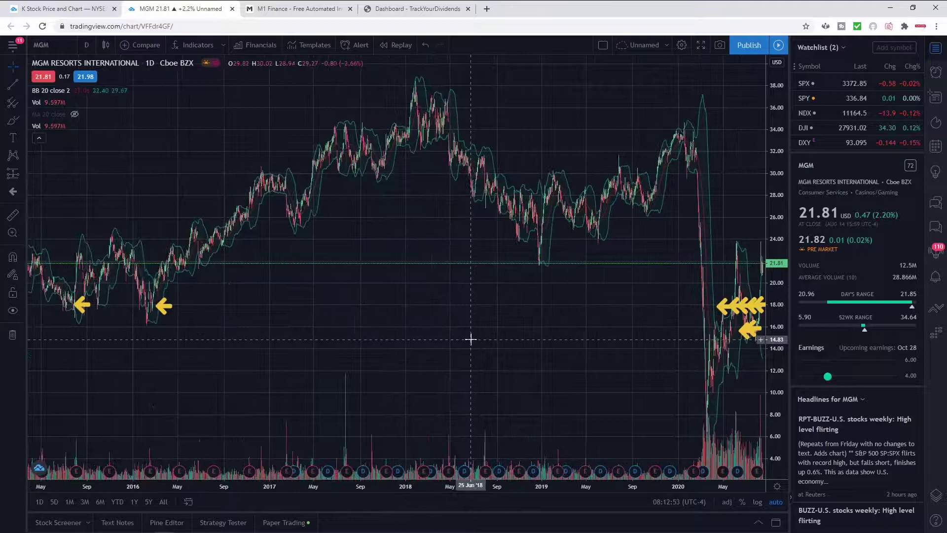
pyautogui.scroll(3, 471, 339)
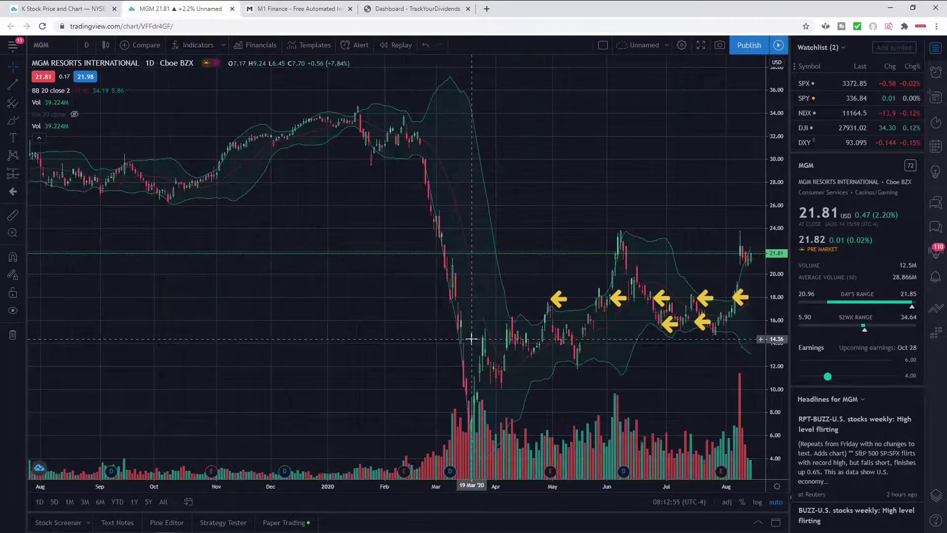
# In M1 Finance, open the full list of upcoming trades from the Risk slice
pyautogui.click(296, 9)
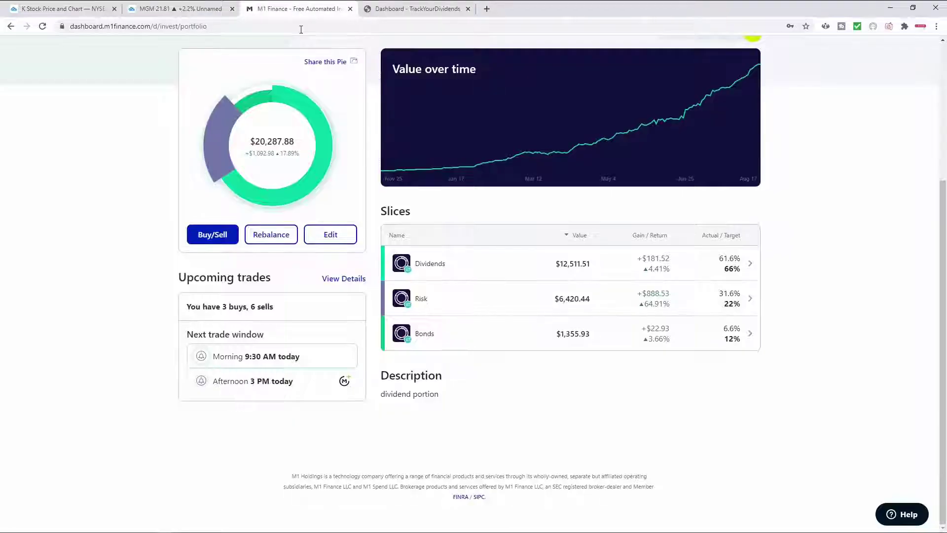
pyautogui.click(489, 303)
pyautogui.scroll(-2, 135, 270)
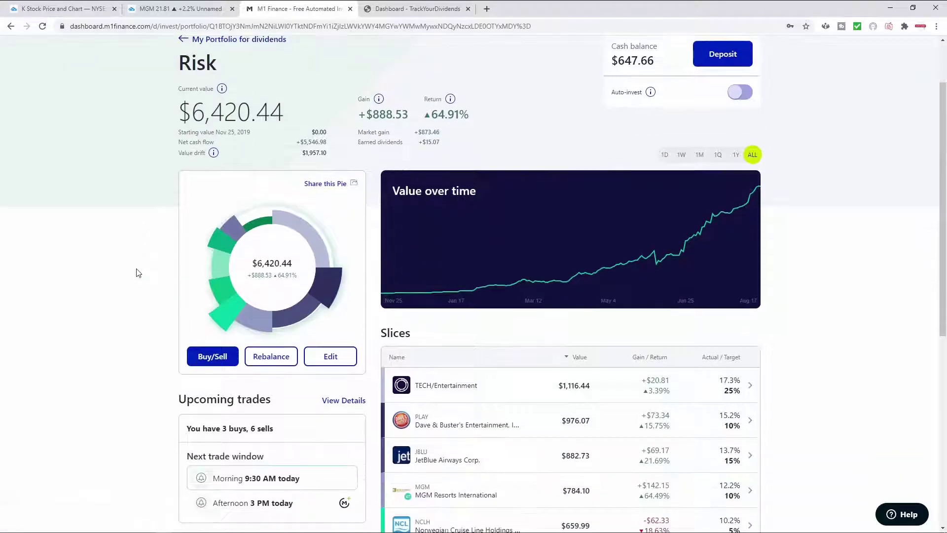
pyautogui.click(364, 378)
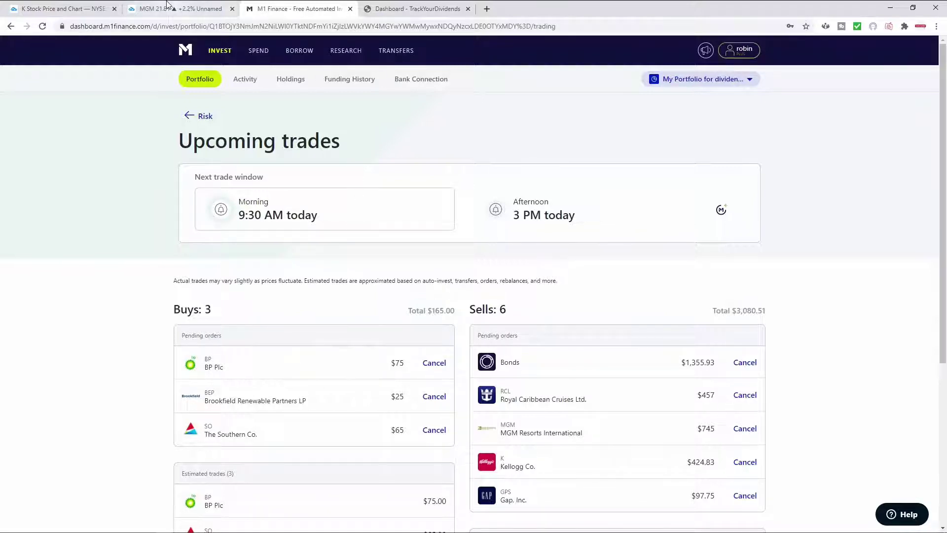
# Load the Royal Caribbean (RCL) chart in TradingView and return to the upcoming trades page
pyautogui.click(182, 6)
pyautogui.write('RCL')
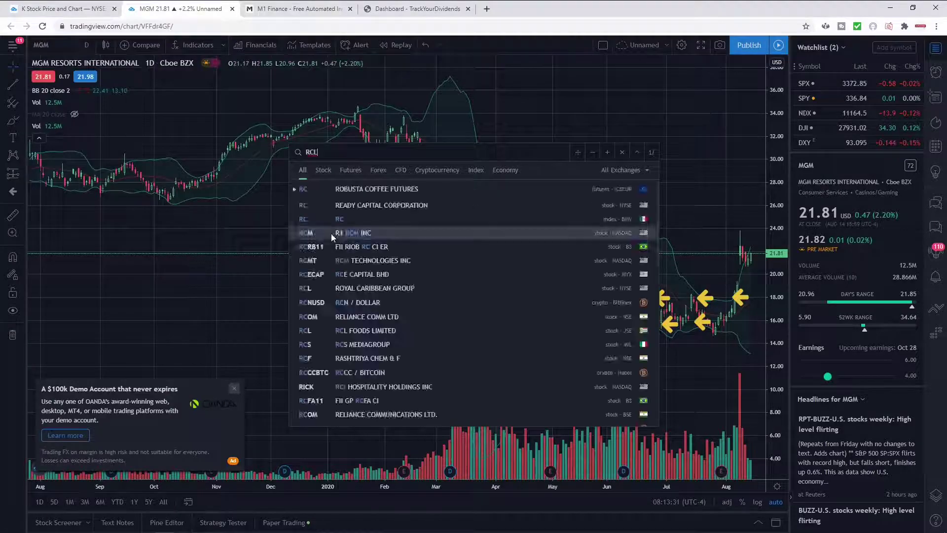
pyautogui.click(332, 238)
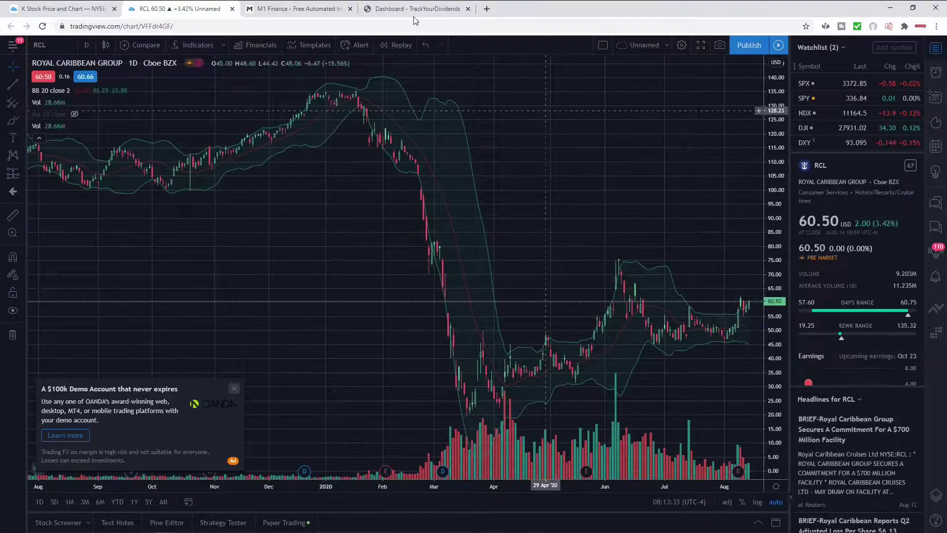
pyautogui.click(336, 9)
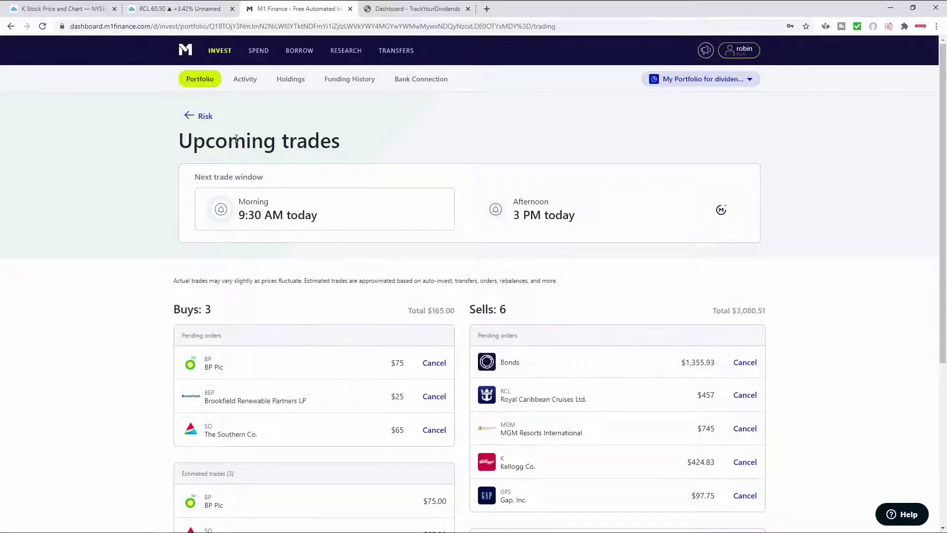
# Open the Risk slice from the dividends portfolio and scroll its Slices list
pyautogui.click(183, 78)
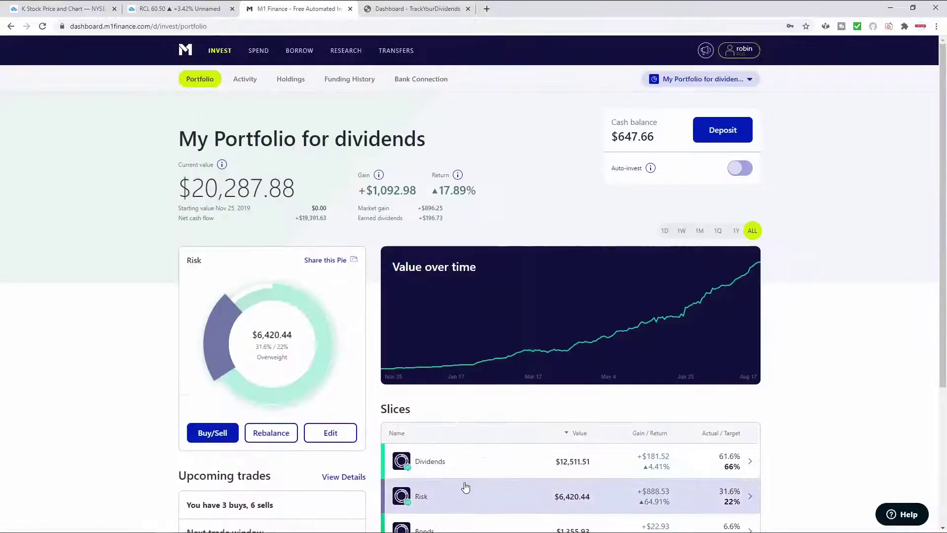
pyautogui.click(465, 487)
pyautogui.scroll(-6, 774, 382)
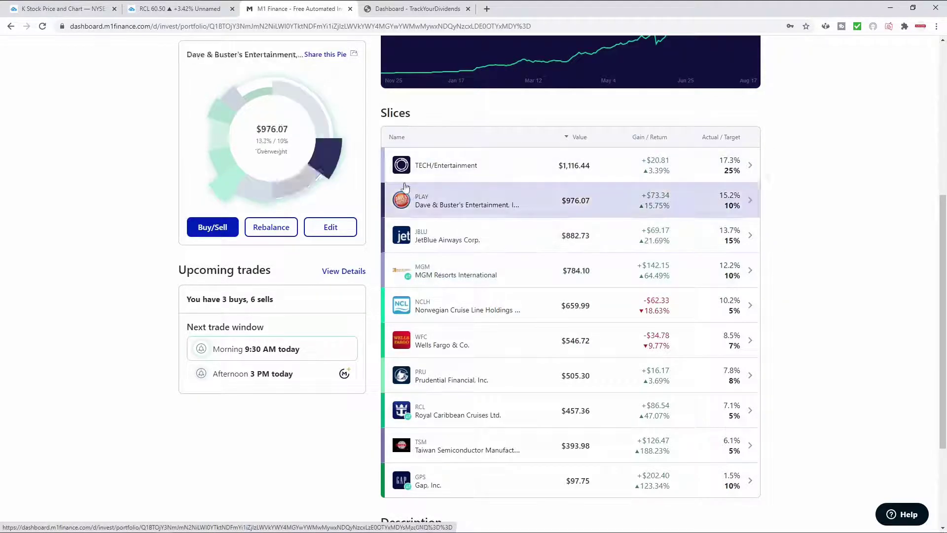
pyautogui.click(211, 5)
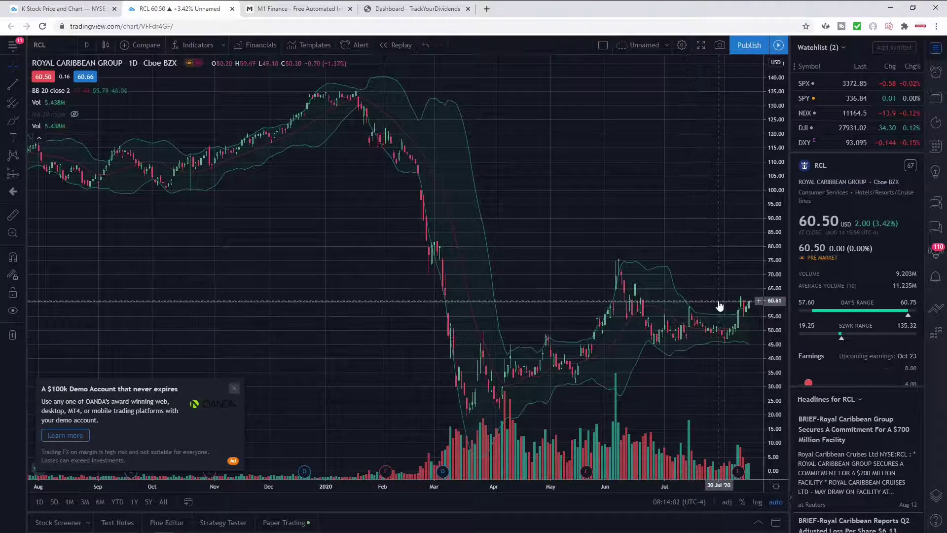
# Zoom out on the RCL chart, close the OANDA demo ad, and zoom into February–August 2020
pyautogui.scroll(-2, 336, 369)
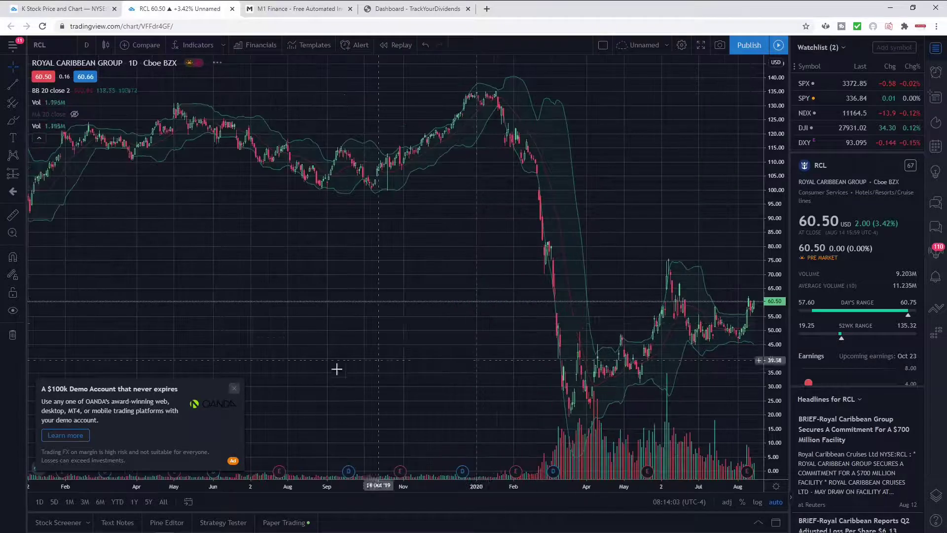
pyautogui.click(234, 388)
pyautogui.moveTo(347, 472)
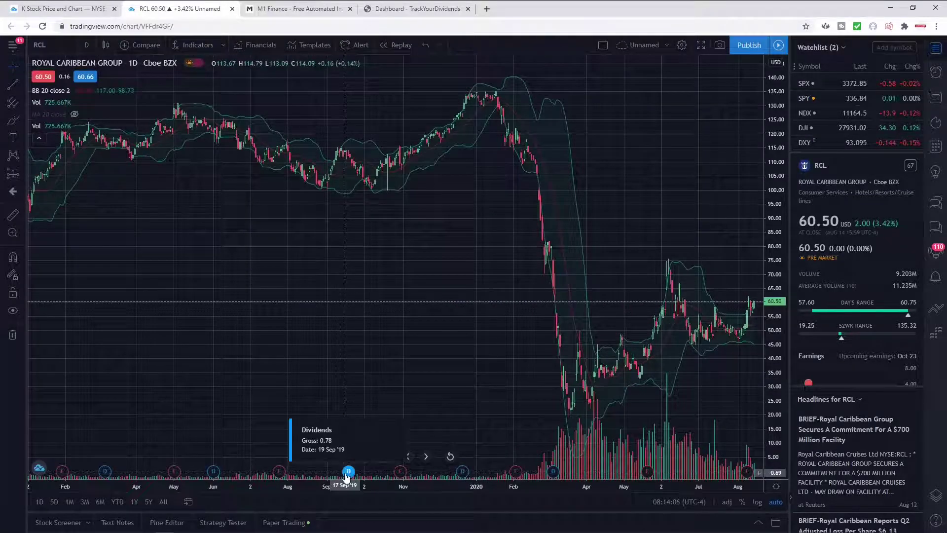
pyautogui.scroll(-2, 345, 394)
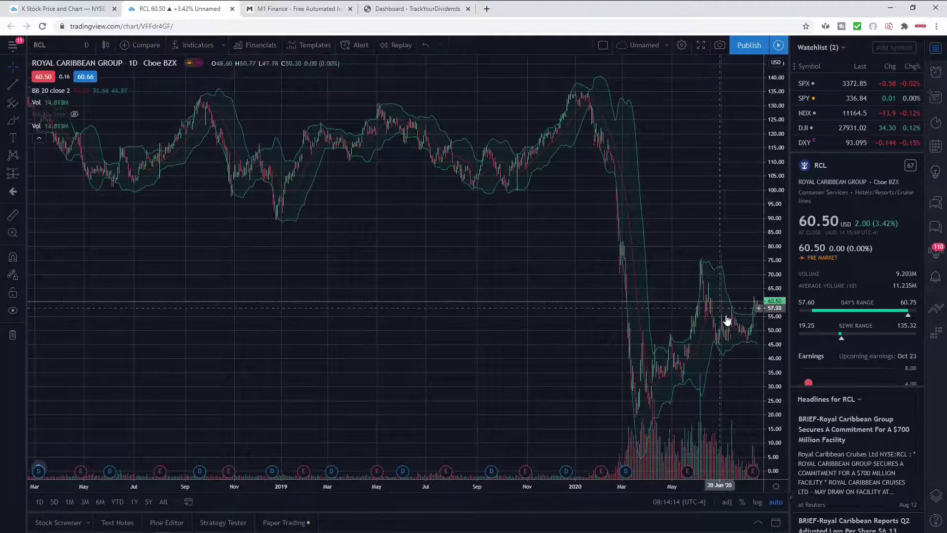
pyautogui.scroll(8, 743, 348)
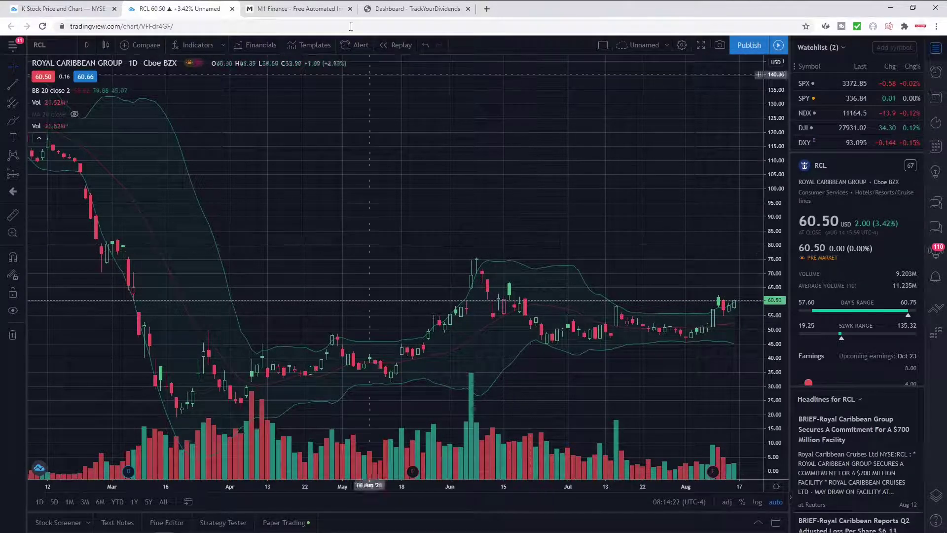
# Scroll the Risk slice holdings, then back out to the $20,287.88 dividends portfolio
pyautogui.click(309, 8)
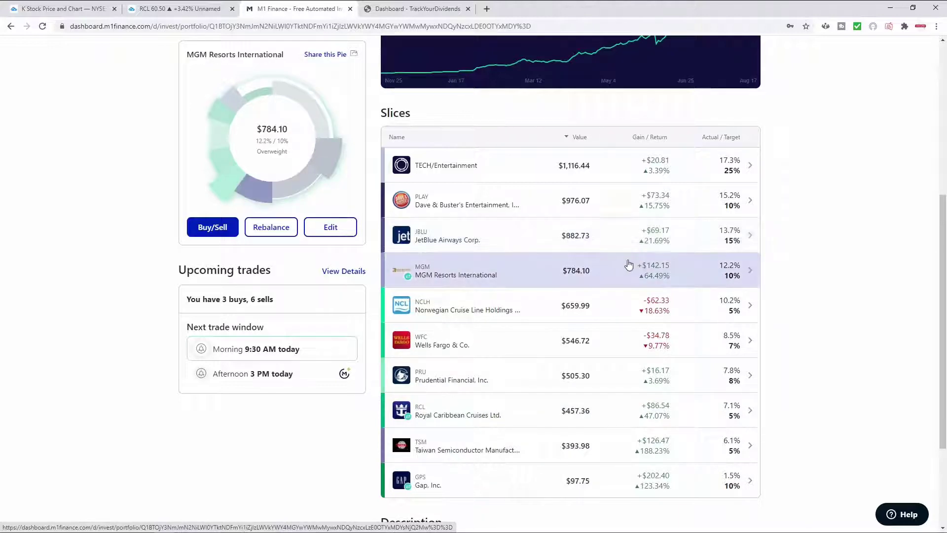
pyautogui.scroll(5, 142, 368)
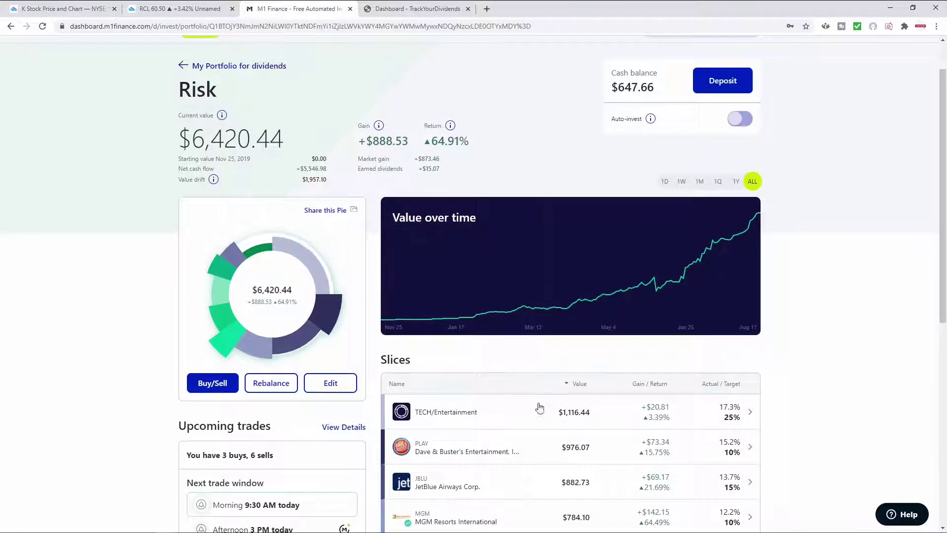
pyautogui.scroll(-3, 748, 380)
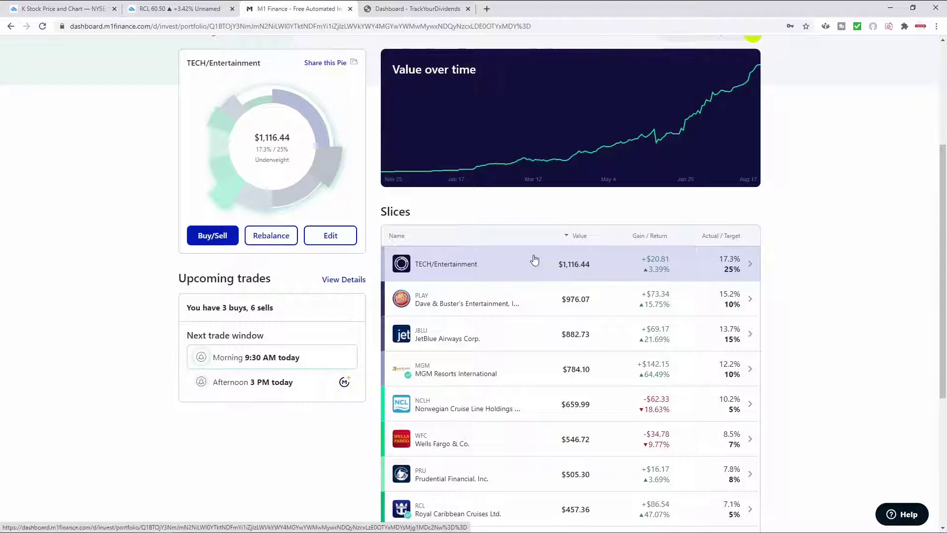
pyautogui.scroll(4, 117, 321)
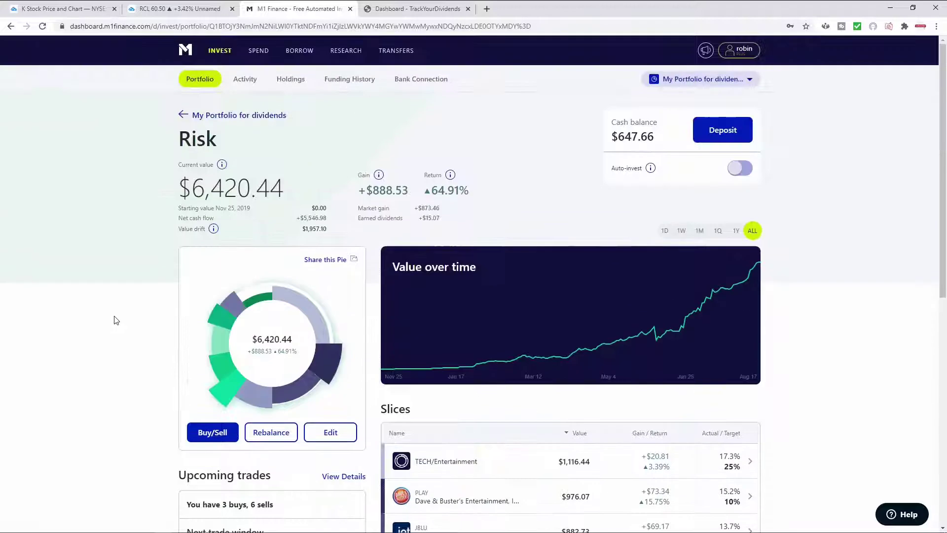
pyautogui.click(219, 116)
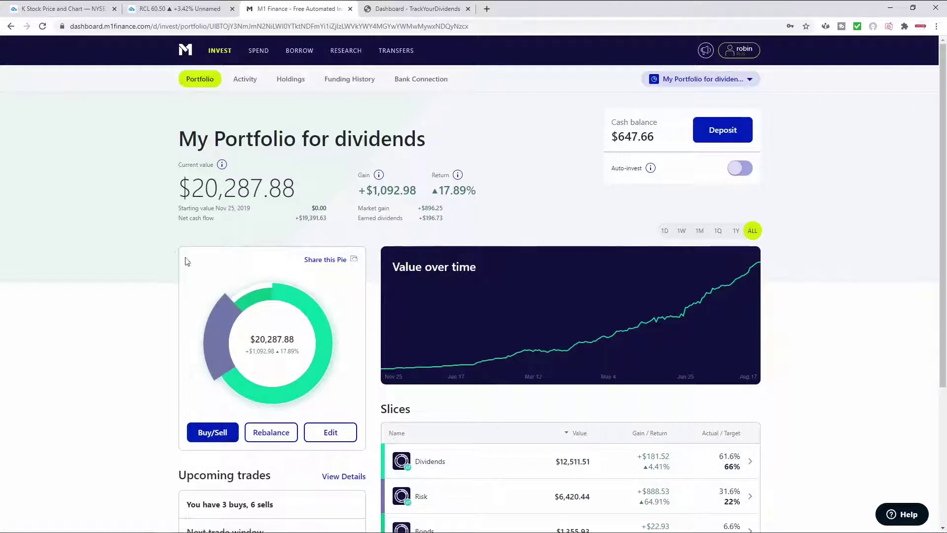
# Highlight the current value and gain figures and check today's date on the system calendar
pyautogui.moveTo(198, 189); pyautogui.dragTo(356, 195)
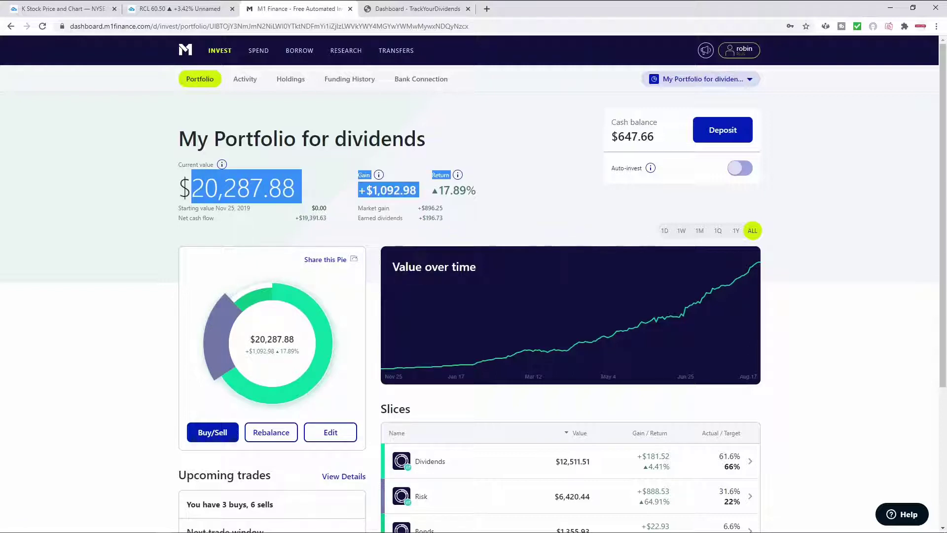
pyautogui.click(905, 525)
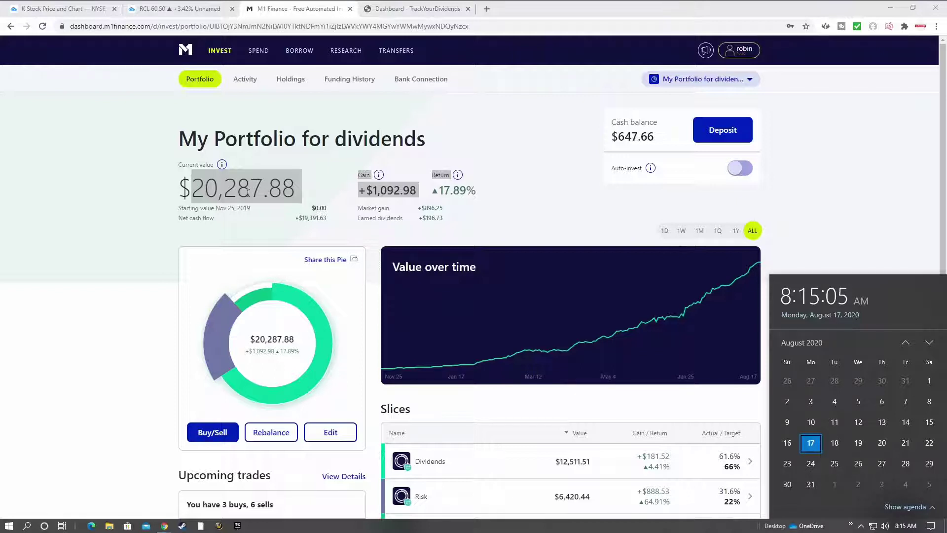
pyautogui.click(526, 211)
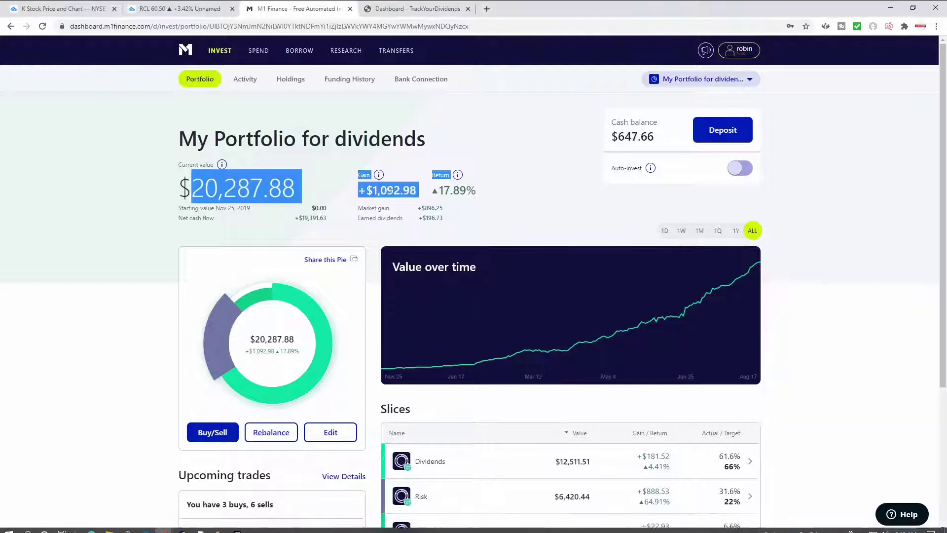
pyautogui.click(519, 232)
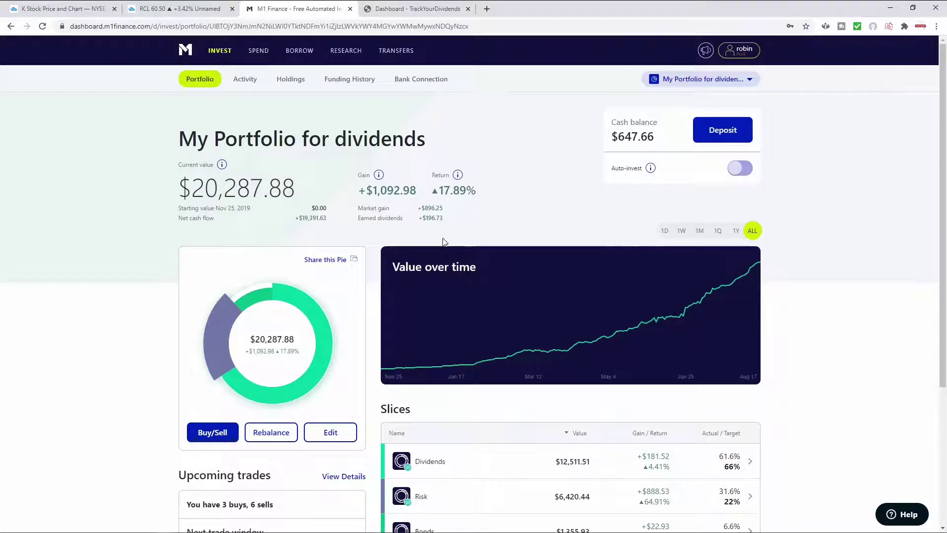
# Highlight the $196.73 earned dividends, then the current value and gain figures again
pyautogui.moveTo(422, 218); pyautogui.dragTo(489, 229)
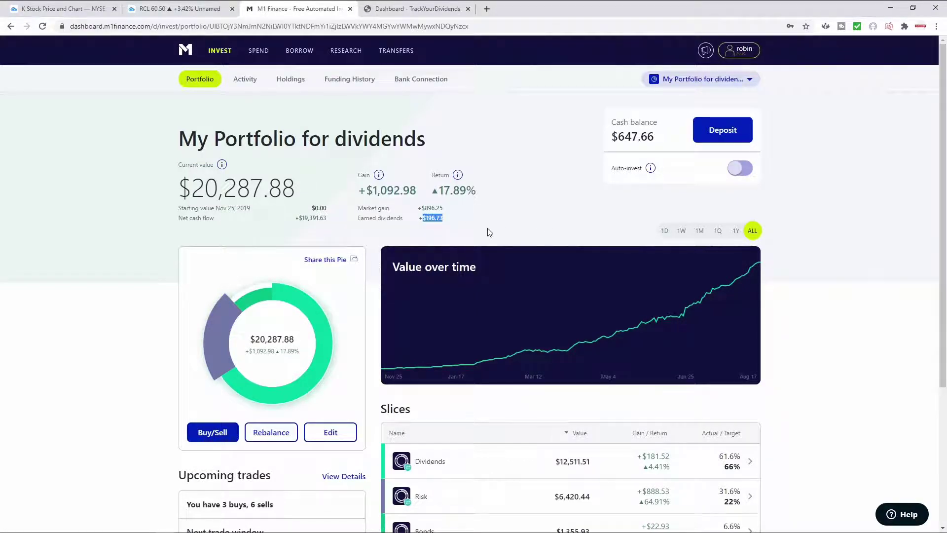
pyautogui.moveTo(190, 188); pyautogui.dragTo(348, 194)
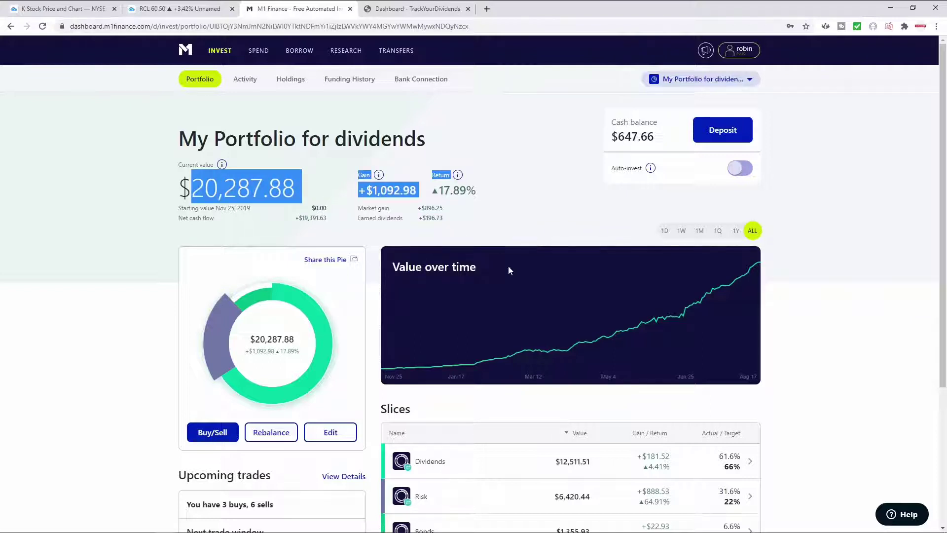
pyautogui.scroll(-2, 77, 240)
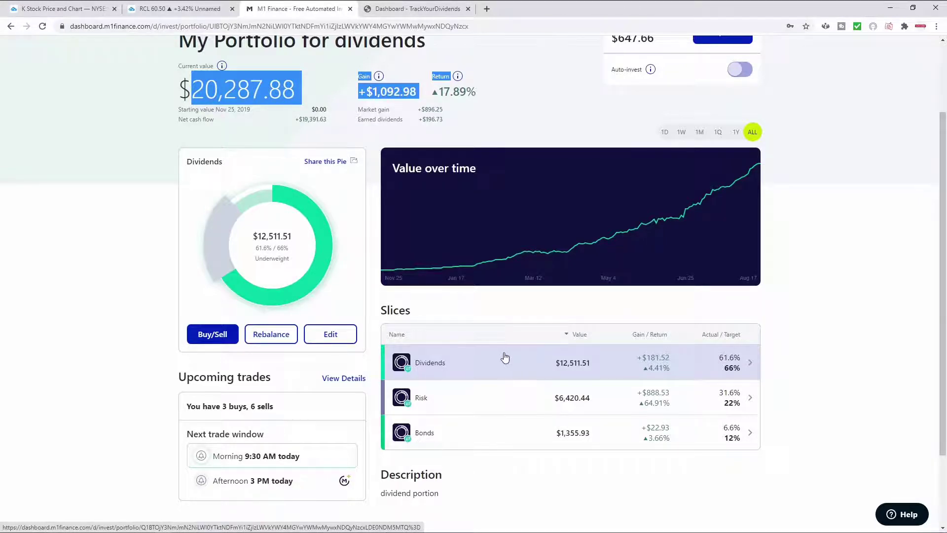
# Highlight the $1,363 annual income and 6.69% dividend yield figures on the TrackYourDividends summary cards
pyautogui.hotkey('ctrl', 'Tab')
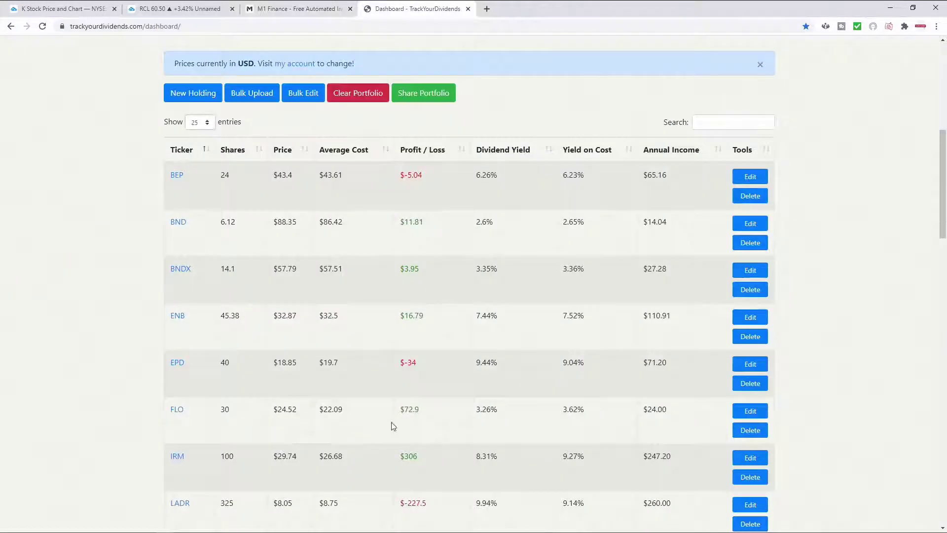
pyautogui.scroll(6, 819, 294)
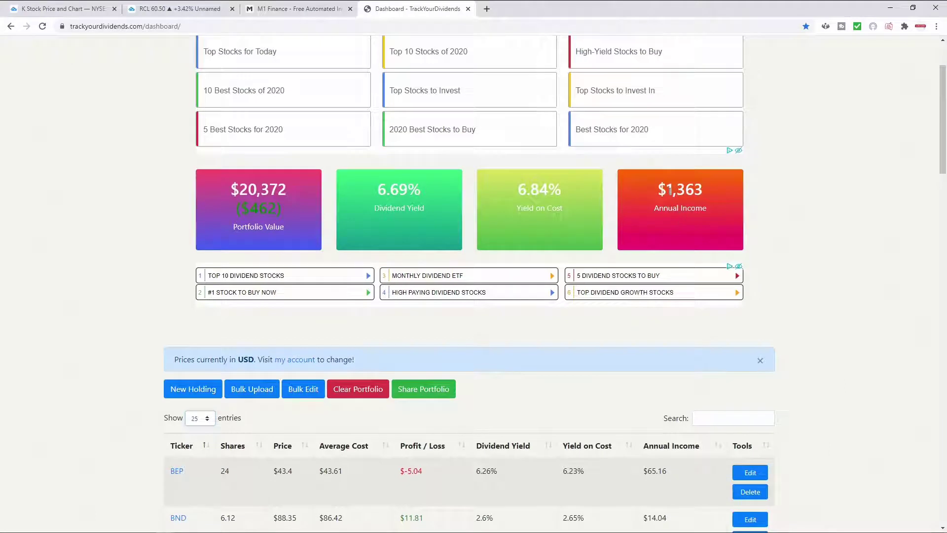
pyautogui.moveTo(670, 190); pyautogui.dragTo(765, 222)
pyautogui.click(818, 213)
pyautogui.moveTo(376, 193); pyautogui.dragTo(457, 197)
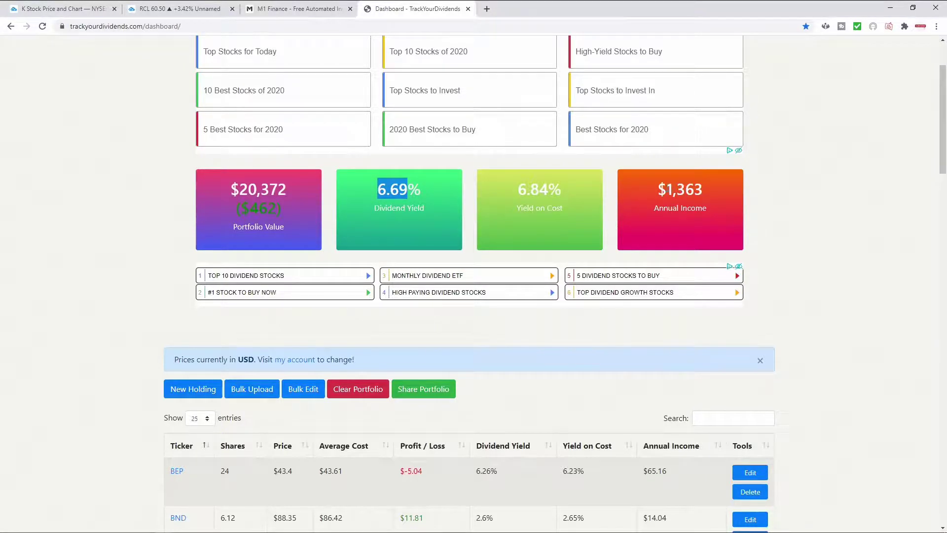
pyautogui.moveTo(667, 189); pyautogui.dragTo(788, 192)
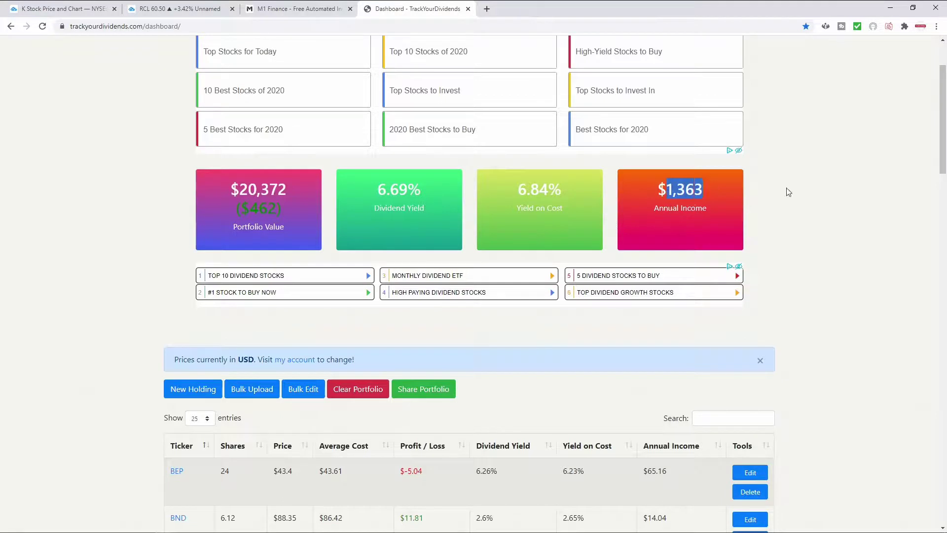